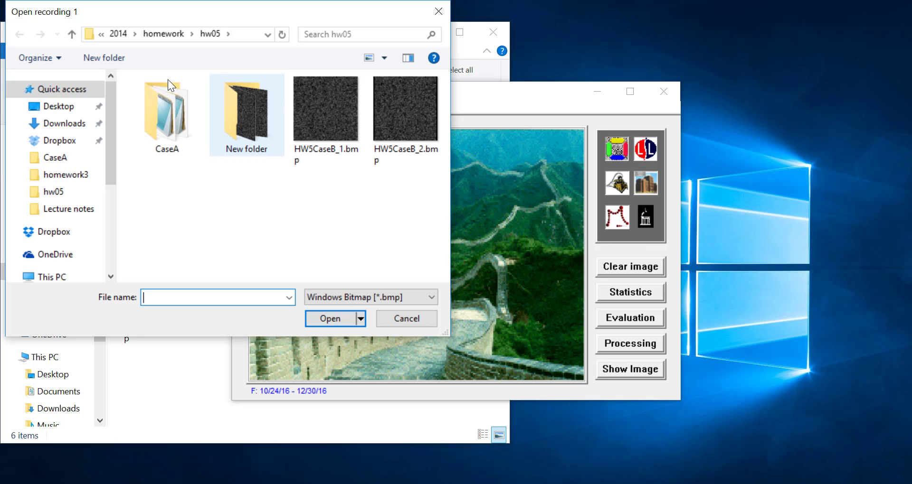
- Load HW5CaseB_1.bmp and HW5CaseB_2.bmp as recordings 1 and 2, then open the Evaluation window
double_click(319, 106)
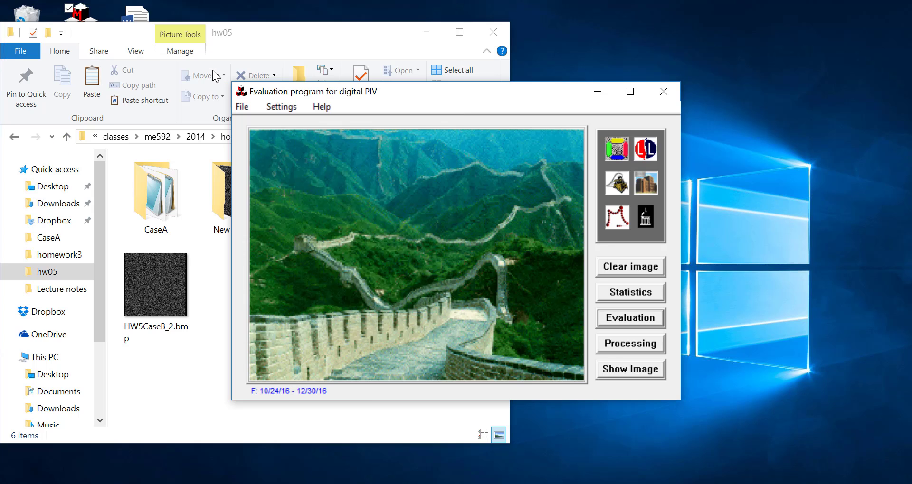
click(238, 109)
click(266, 139)
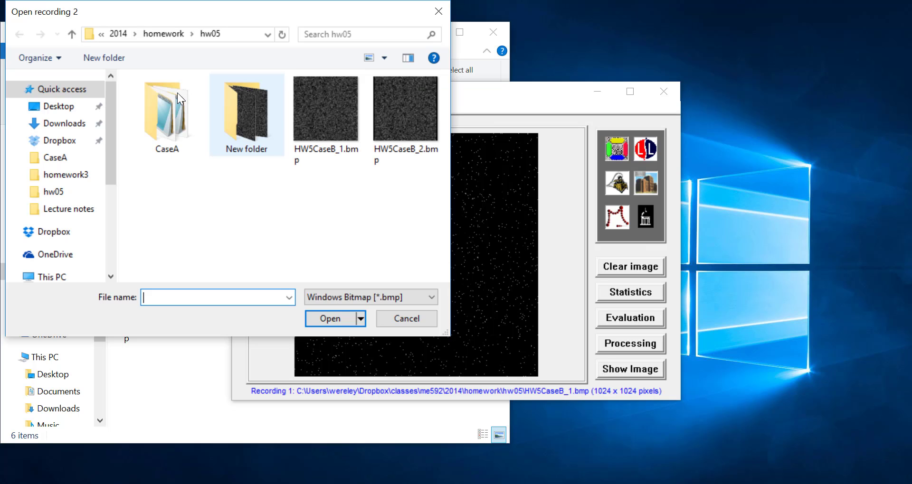
double_click(395, 115)
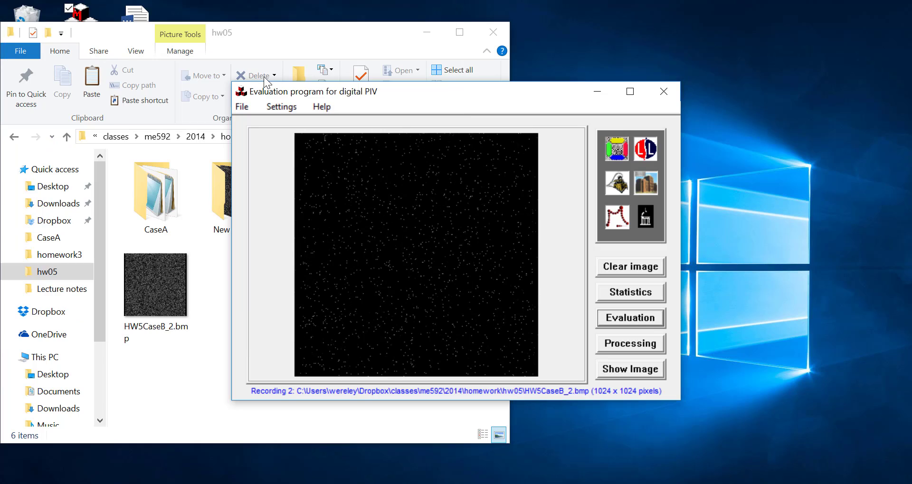
click(630, 317)
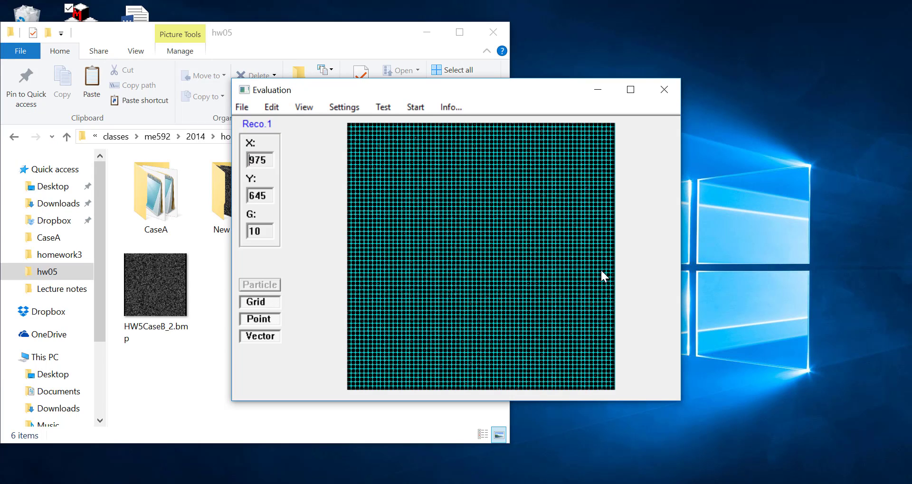
- Maximize the Evaluation window, show grid points as crosses, and select the Multi-pass scheme in Settings
click(630, 90)
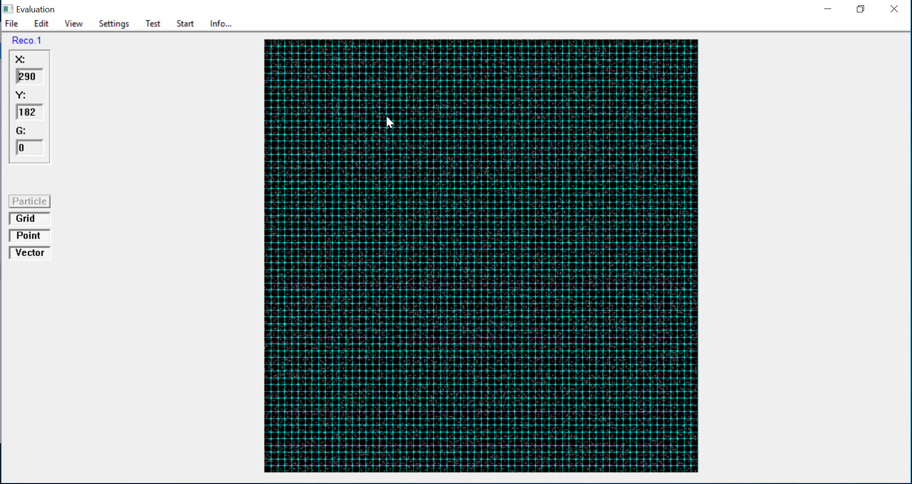
click(33, 219)
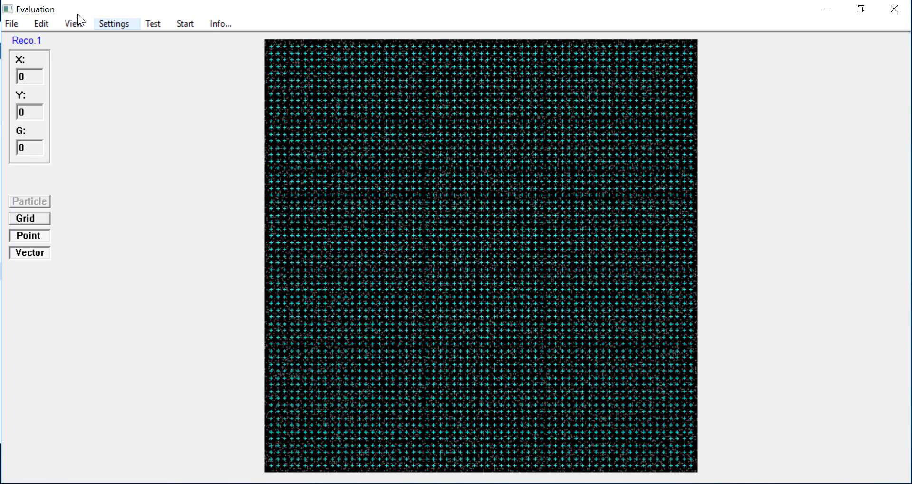
click(115, 24)
click(283, 151)
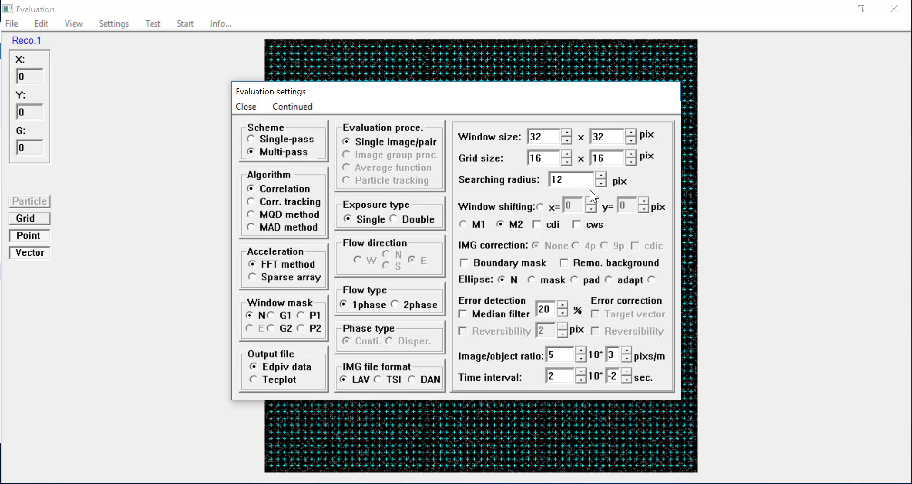
- Set the searching radius to 15, enable cws shifting and 4p image correction, then close settings
drag(574, 180, 552, 181)
text(15)
click(577, 225)
click(576, 246)
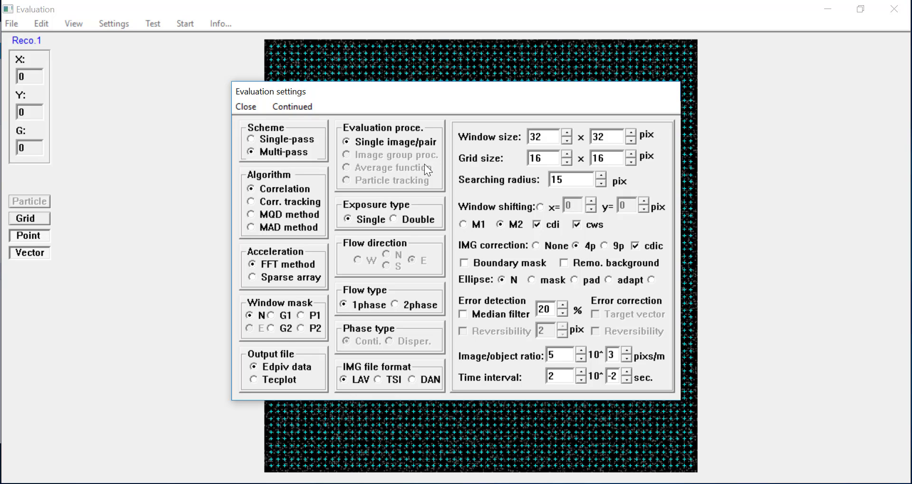
click(252, 107)
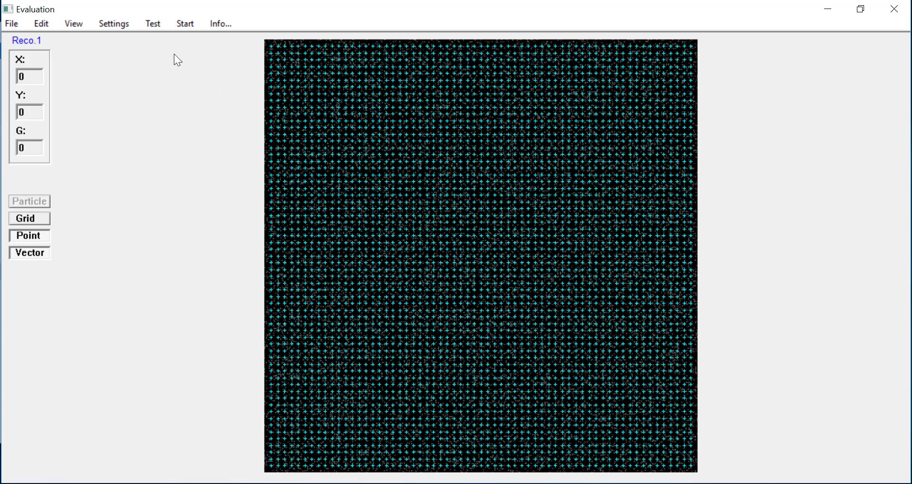
- Run the multi-pass evaluation with primary iteration number 3
click(178, 24)
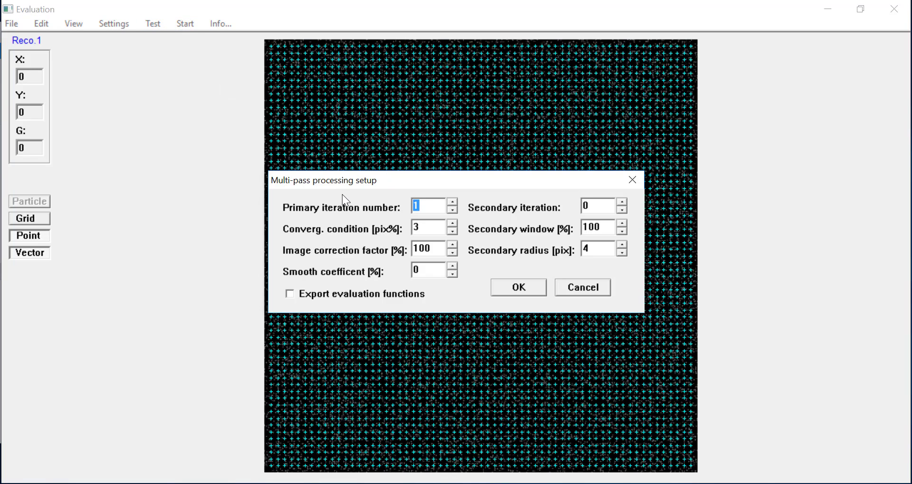
click(452, 202)
click(452, 202)
click(452, 202)
click(452, 210)
click(538, 289)
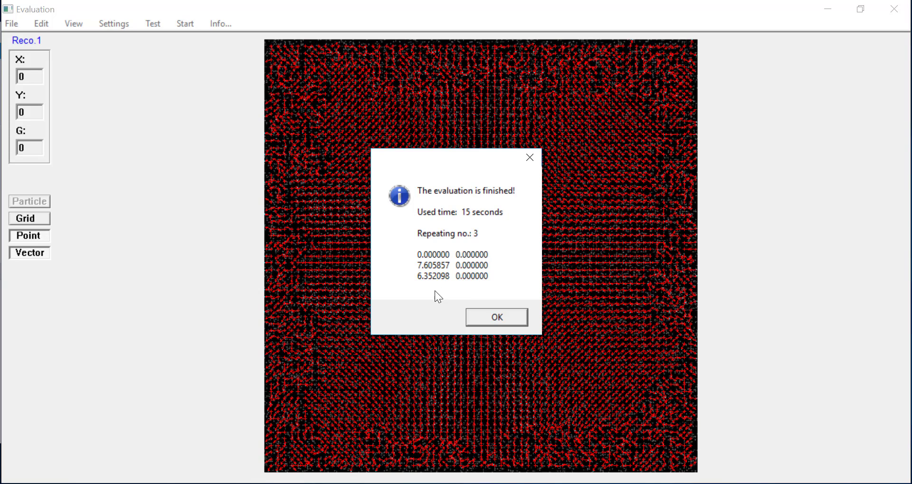
- Dismiss the finished message, lengthen the vectors, and zoom into a region at the field's left
click(470, 315)
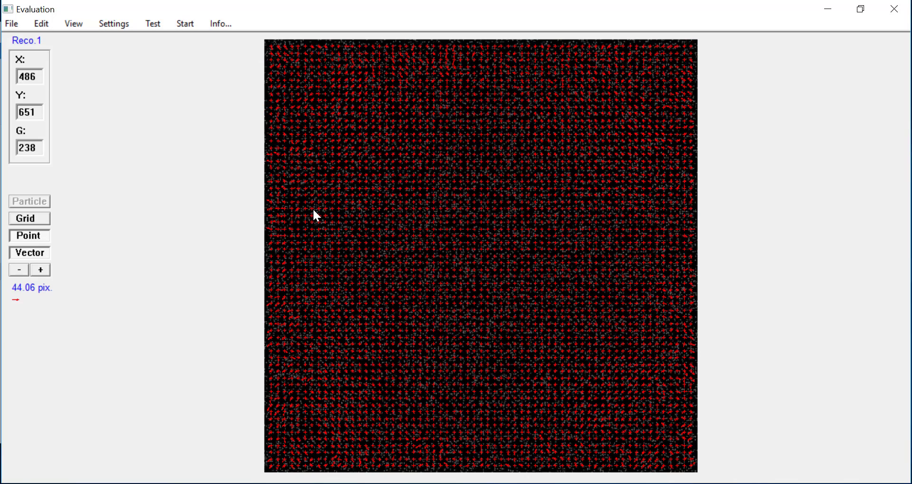
click(35, 270)
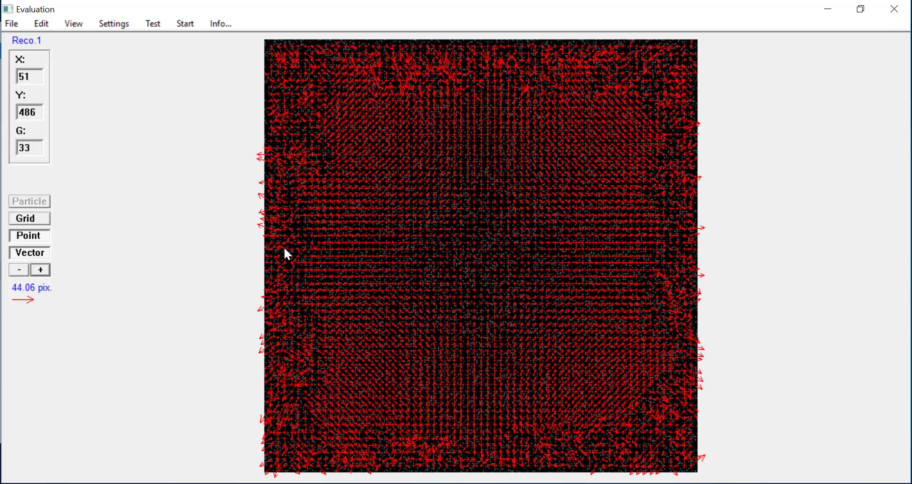
click(281, 195)
drag(307, 244, 366, 285)
click(19, 179)
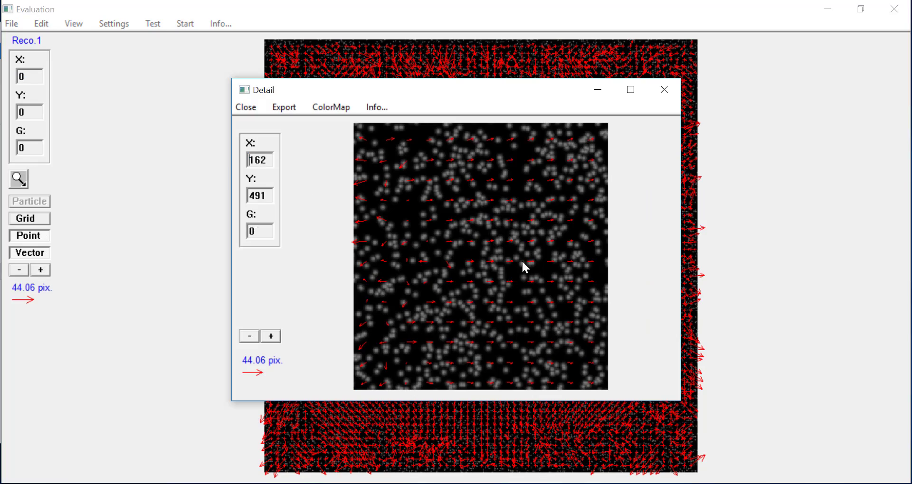
- Lengthen the Detail window's vectors several times over with the + scale button
click(275, 336)
key(space)
key(space)
key(space)
key(space)
key(space)
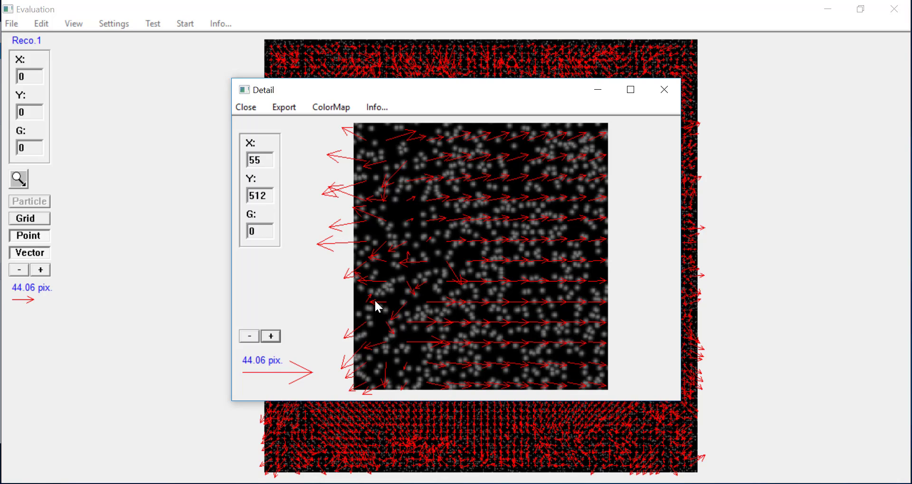
- Close the Detail window and then the Evaluation window
click(664, 93)
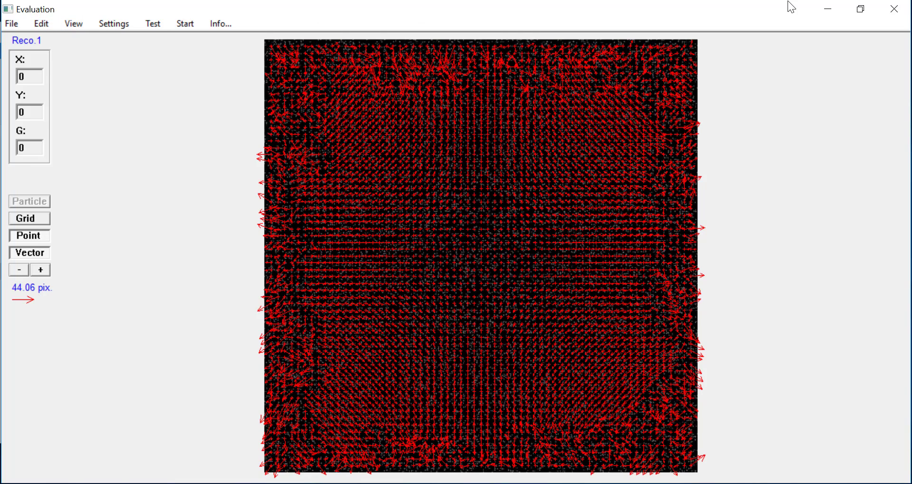
click(901, 12)
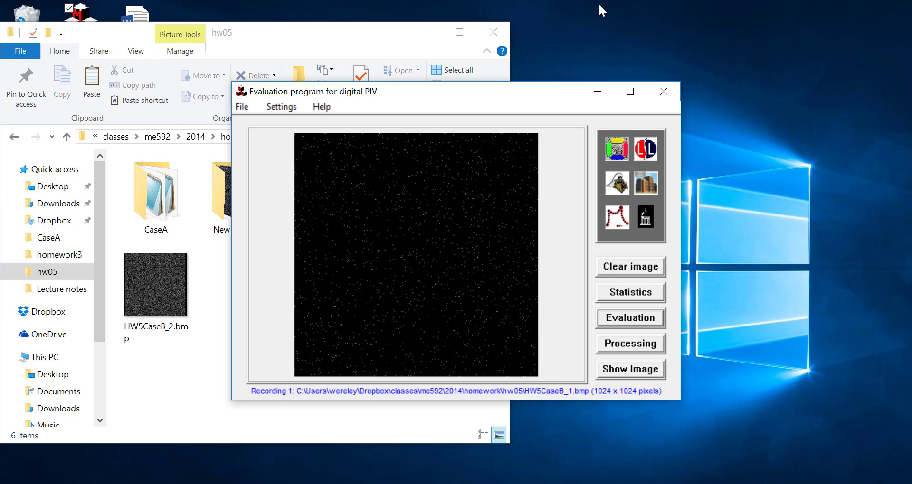
- Restart EDPIV and reload HW5CaseB_1.bmp as recording 1
click(659, 90)
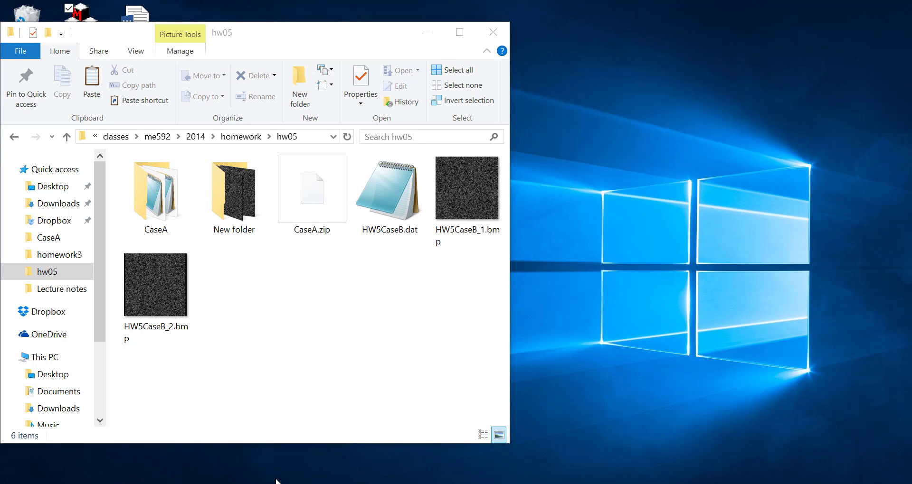
click(288, 483)
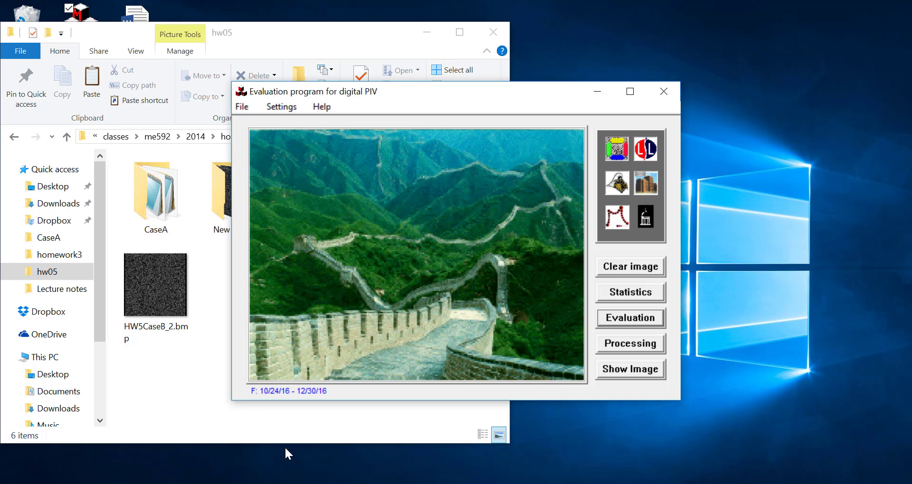
click(250, 106)
click(275, 123)
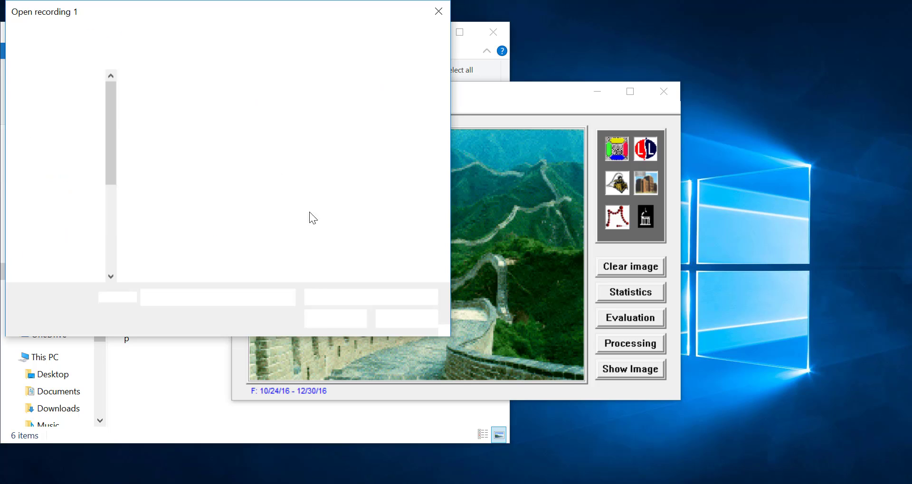
double_click(317, 131)
- Load HW5CaseB_2.bmp as recording 2 and open the Evaluation window
click(244, 109)
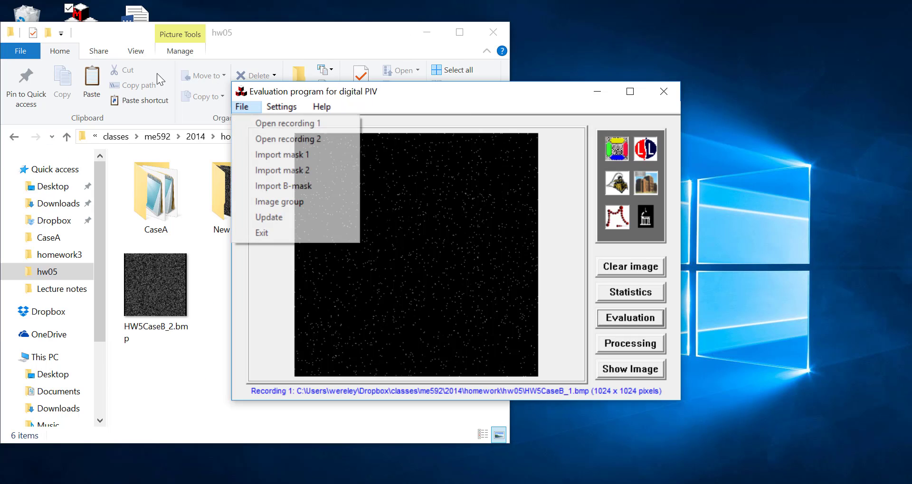
click(280, 139)
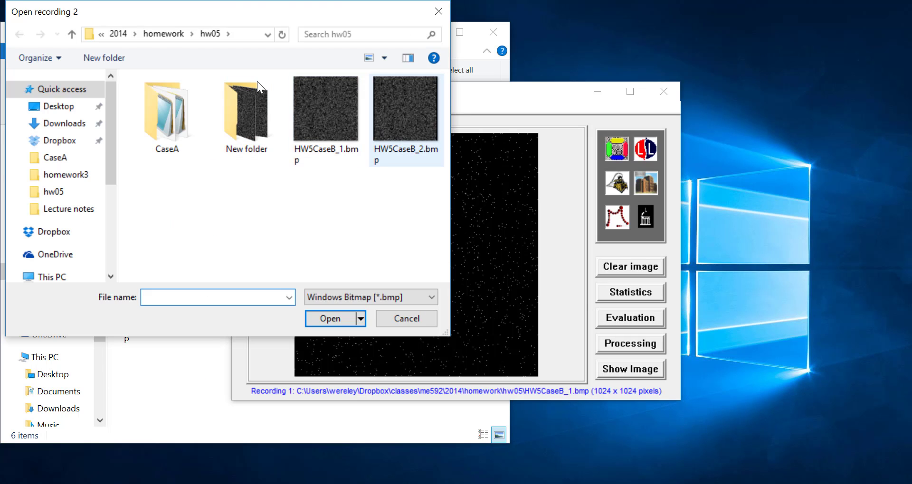
double_click(405, 109)
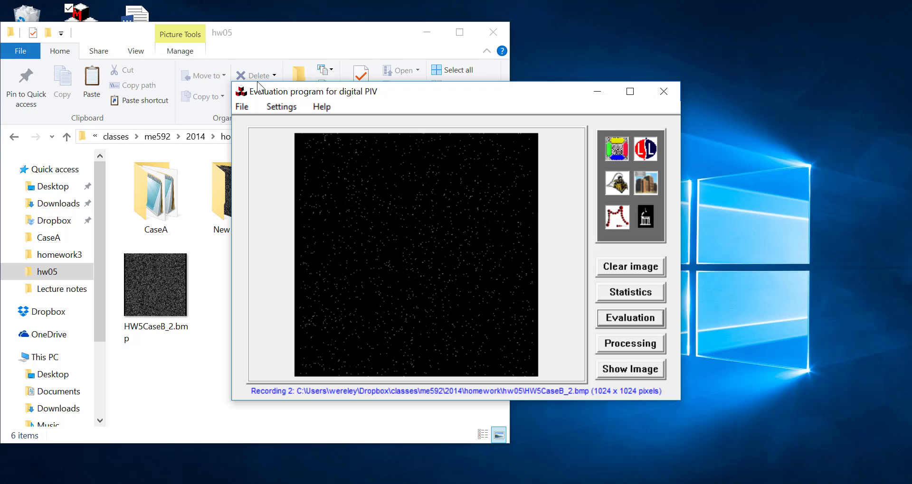
click(627, 319)
- Maximize the Evaluation window with cross grid points, start importing evaluation data, and switch to the hw05 folder
click(629, 90)
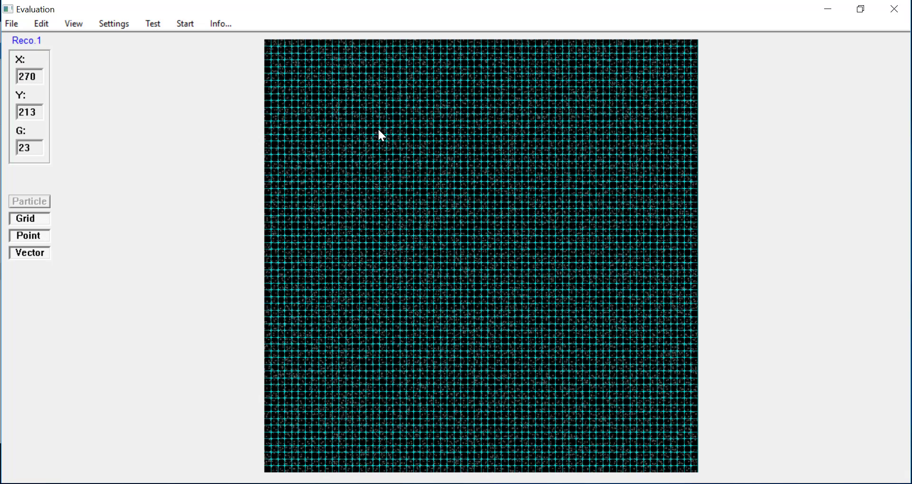
click(19, 218)
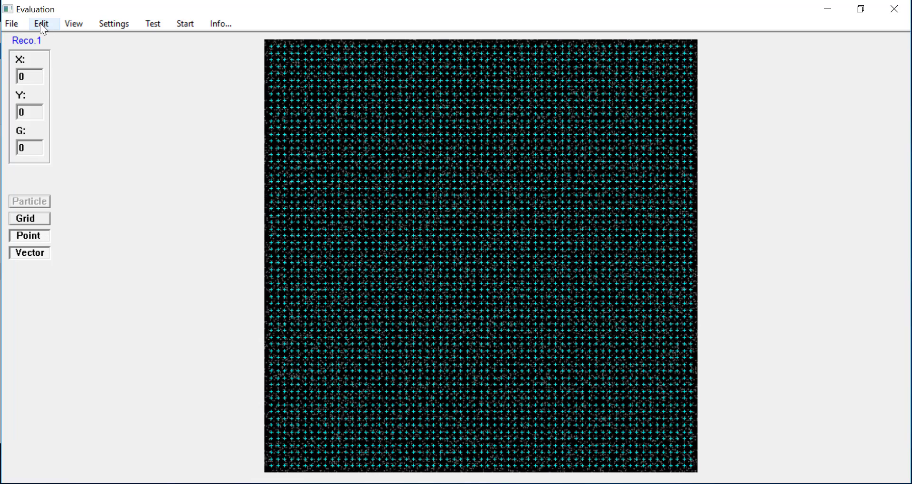
click(11, 23)
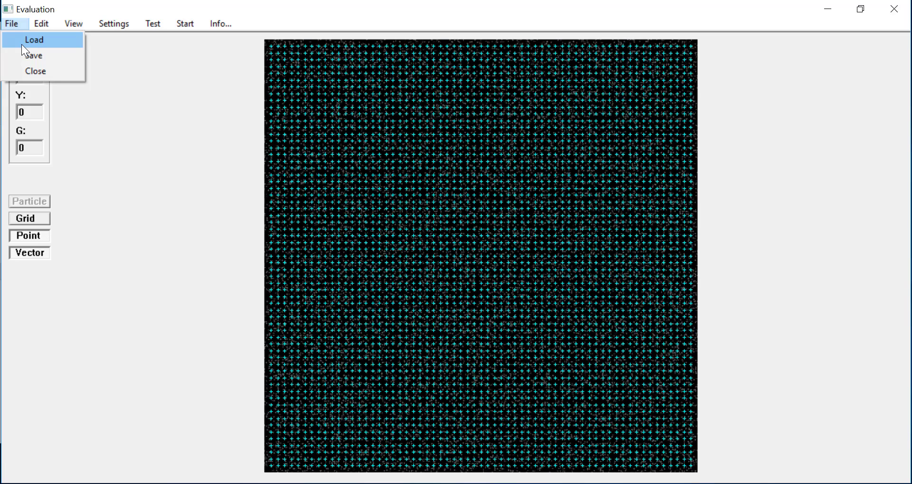
click(21, 44)
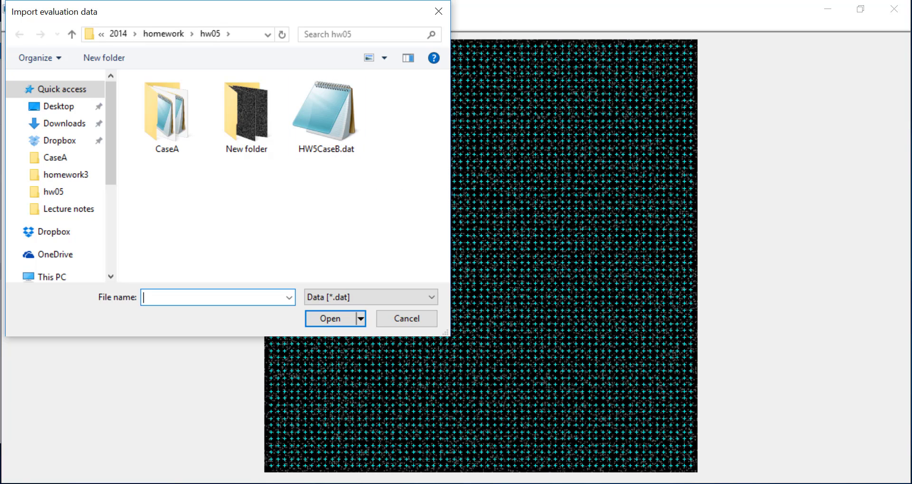
key(alt+Tab)
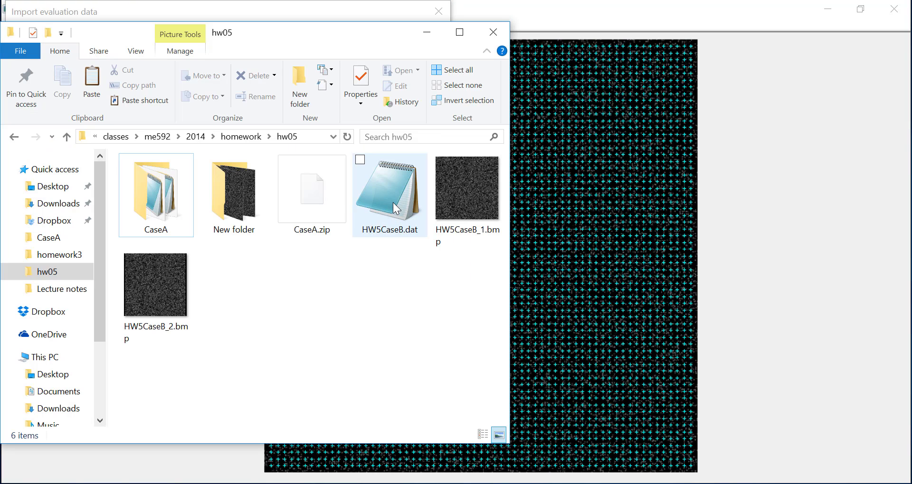
- View HW5CaseB.dat's vector table in Notepad, then close it
double_click(393, 217)
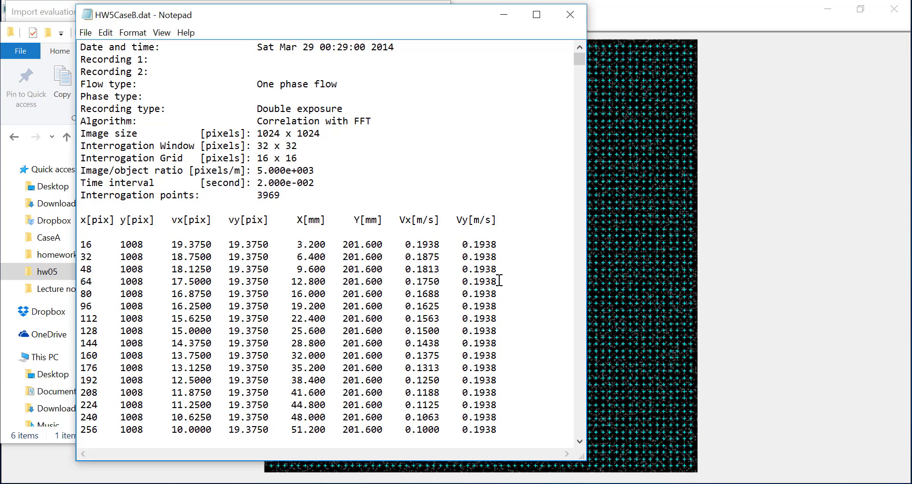
click(575, 16)
- Load the HW5CaseB.dat vector data and clear the zoom rectangle from the plot
click(576, 181)
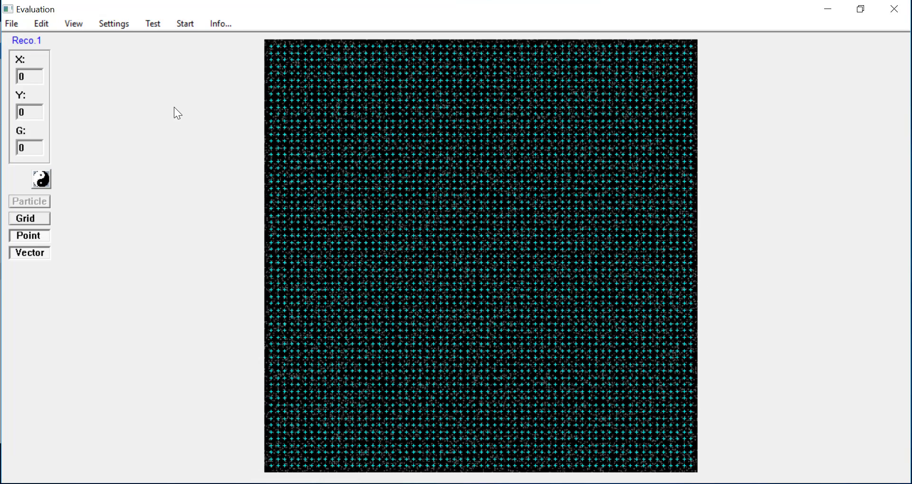
click(11, 23)
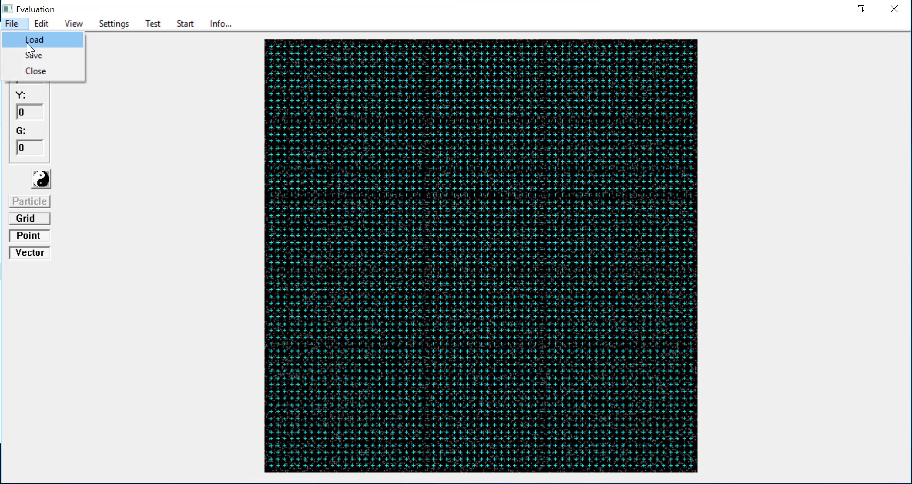
click(29, 40)
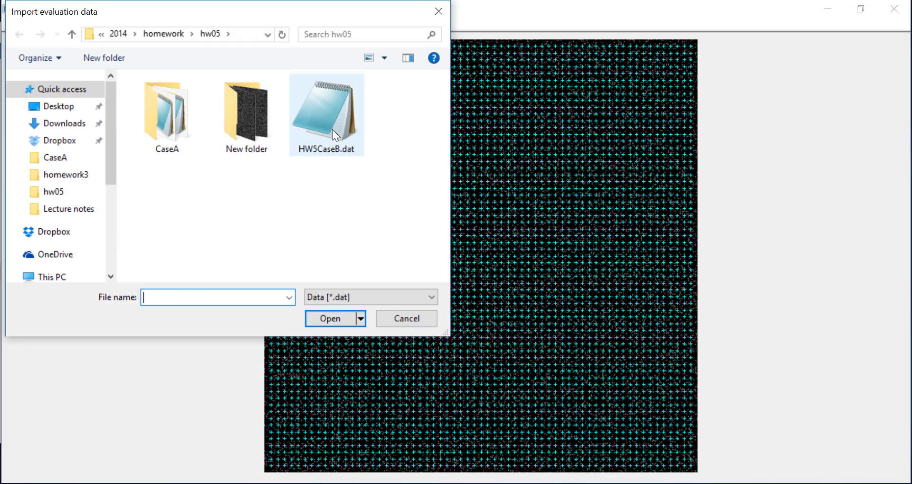
double_click(332, 129)
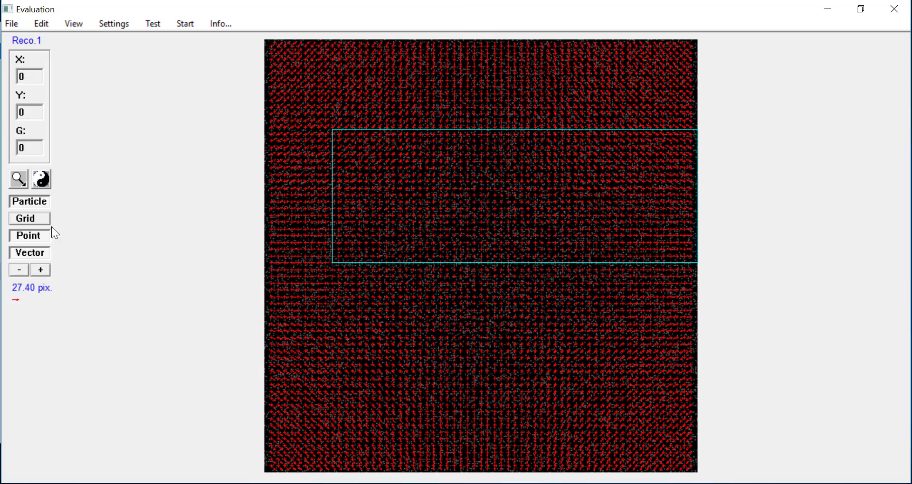
click(40, 180)
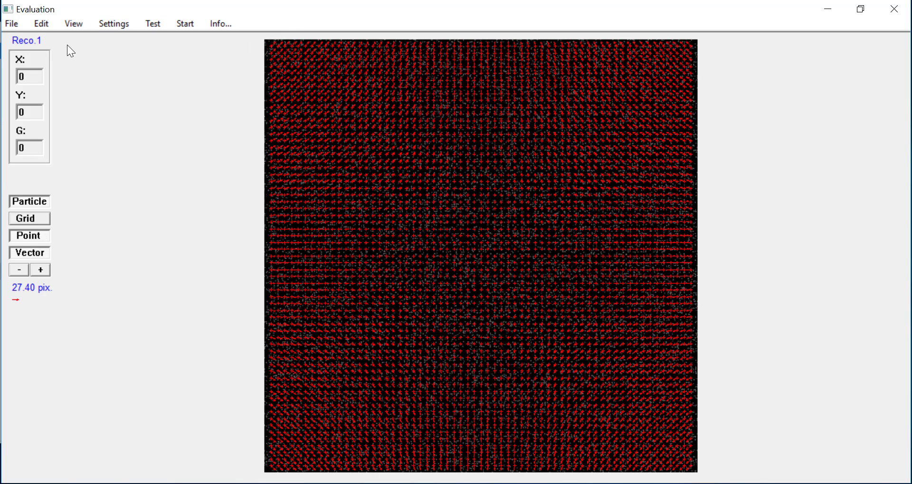
- Review the 3969-vector results summary, then store the field in memory M1
click(220, 26)
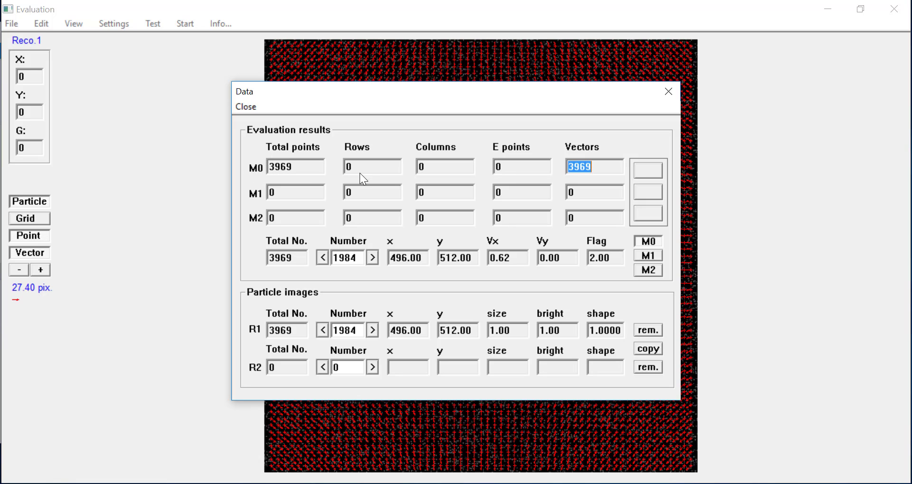
click(256, 107)
click(38, 24)
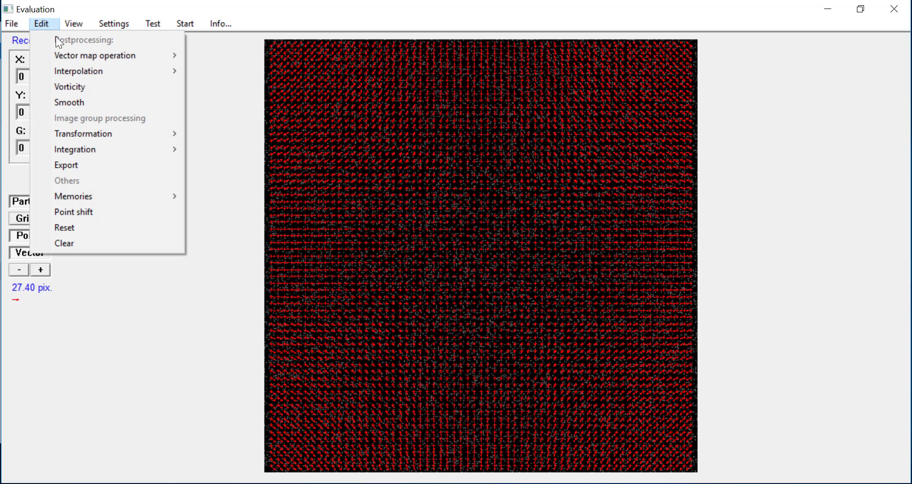
mouse_move(92, 196)
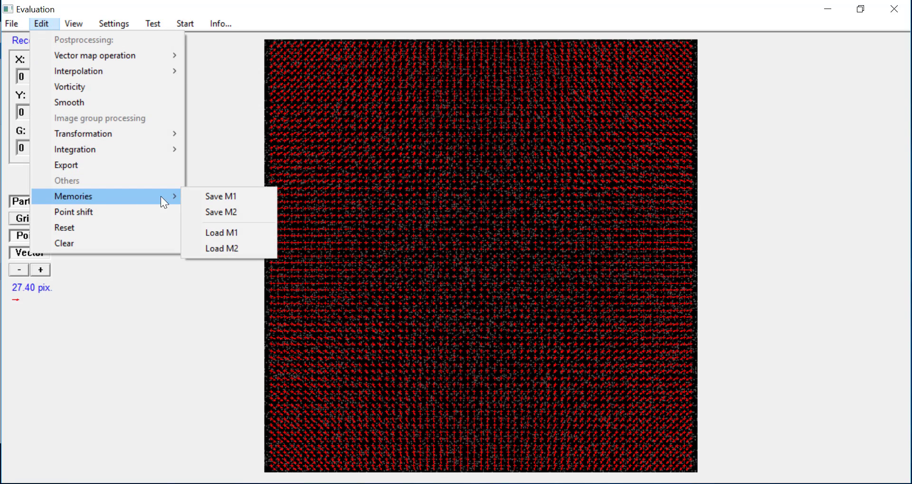
click(213, 196)
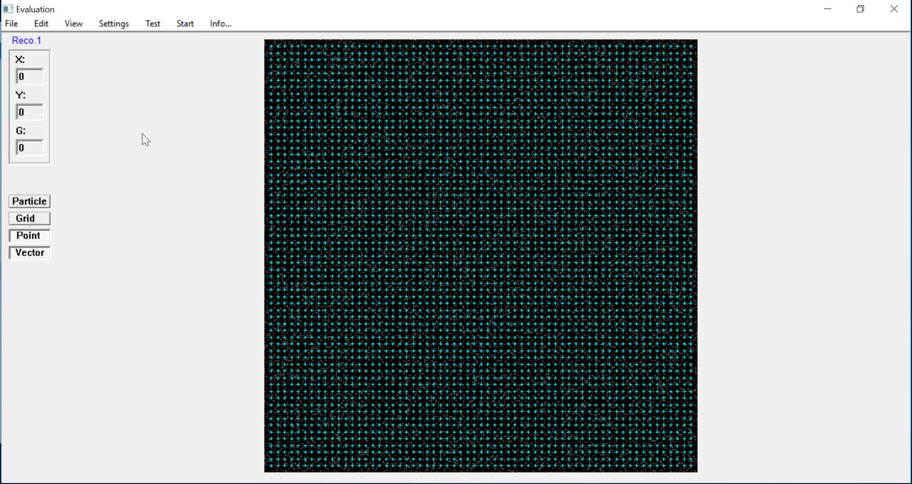
- Interpolate the vector field using the data held in memory M1
click(41, 24)
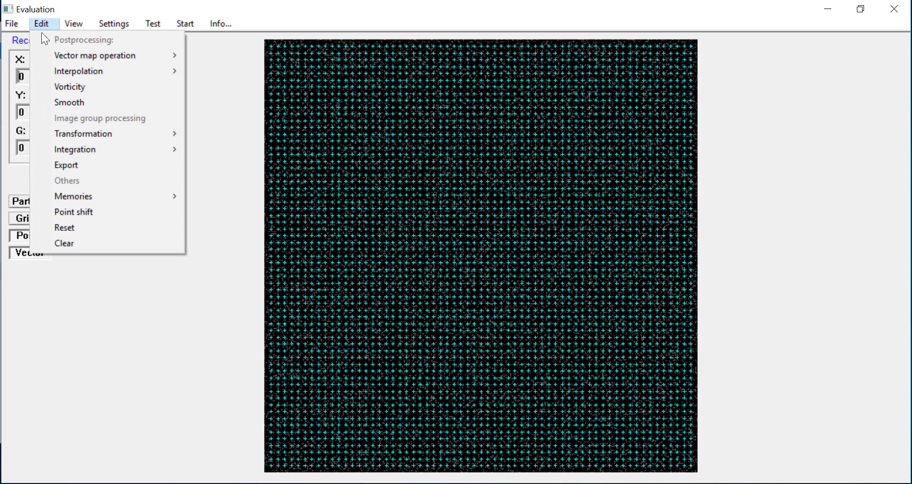
mouse_move(53, 72)
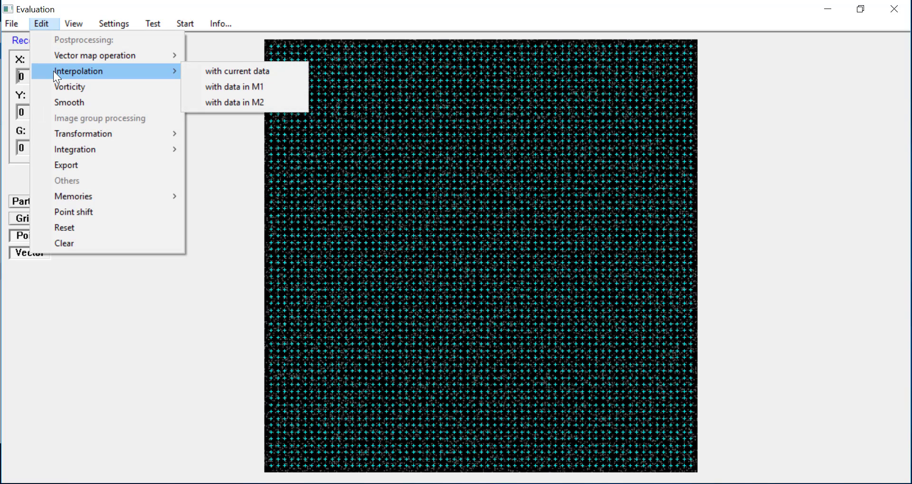
click(220, 85)
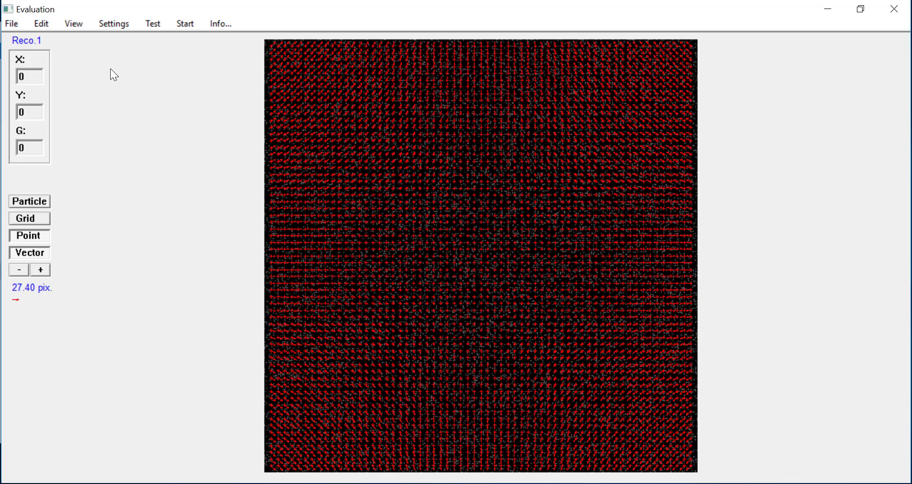
- Save the interpolated vectors into memory M1
click(40, 24)
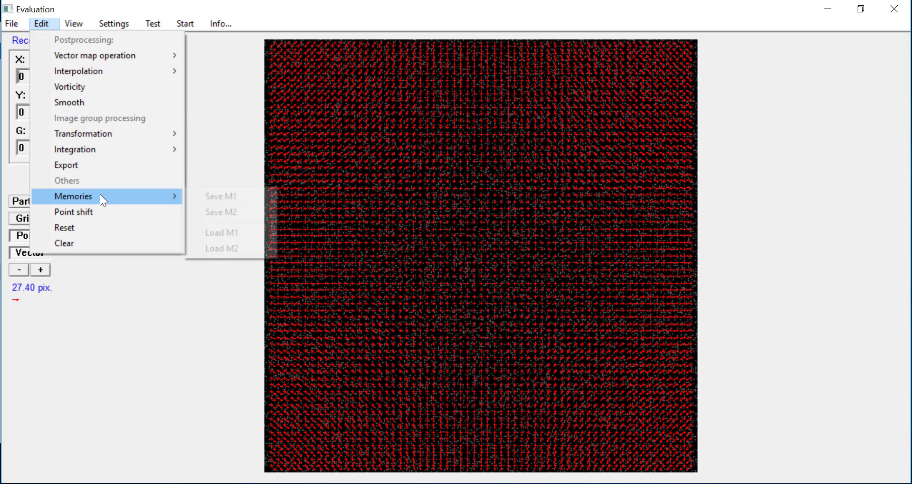
click(228, 196)
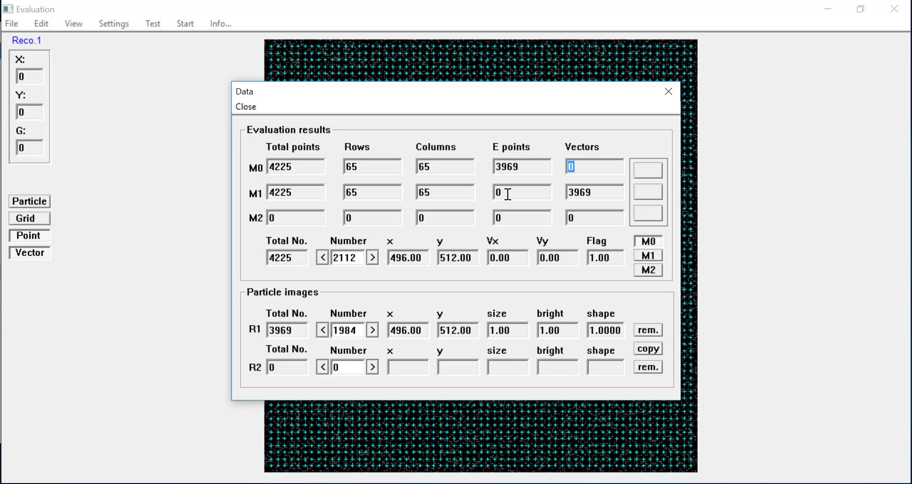
- Switch to multi-pass evaluation with M1 window shifting, cdi, cws, 4p correction and cdic
click(246, 107)
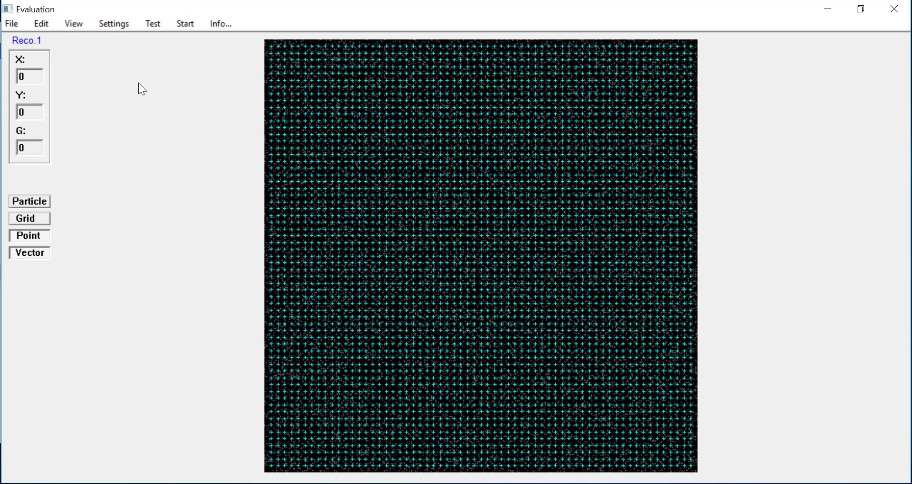
click(114, 24)
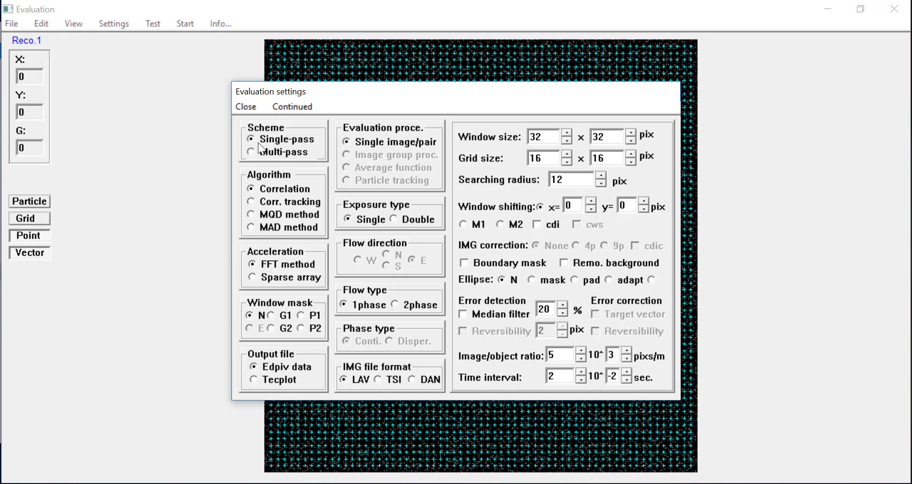
click(275, 152)
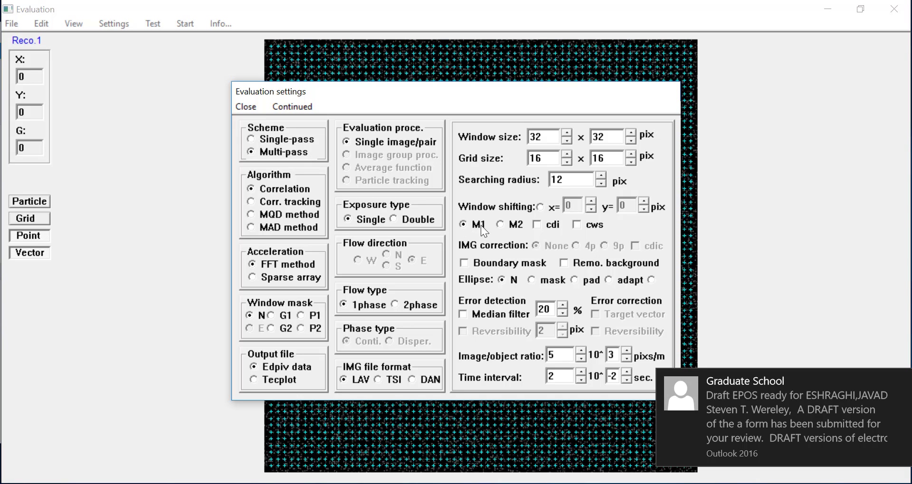
click(536, 225)
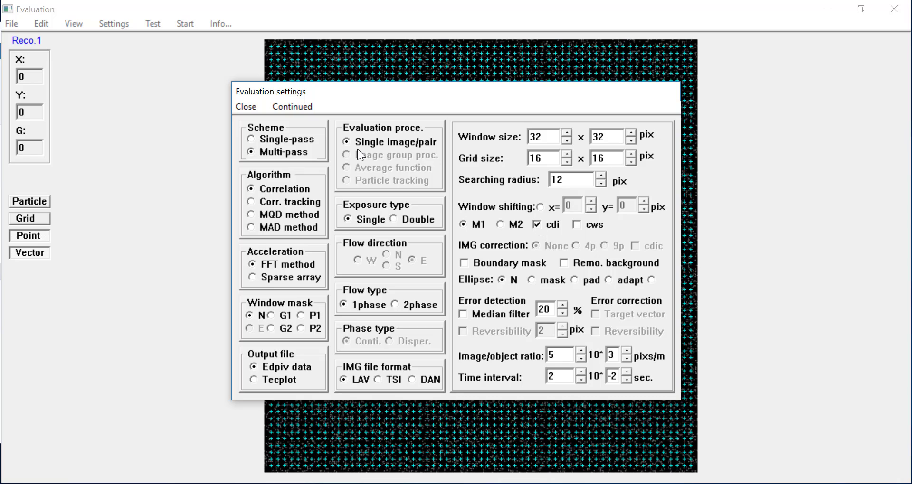
click(578, 226)
click(575, 246)
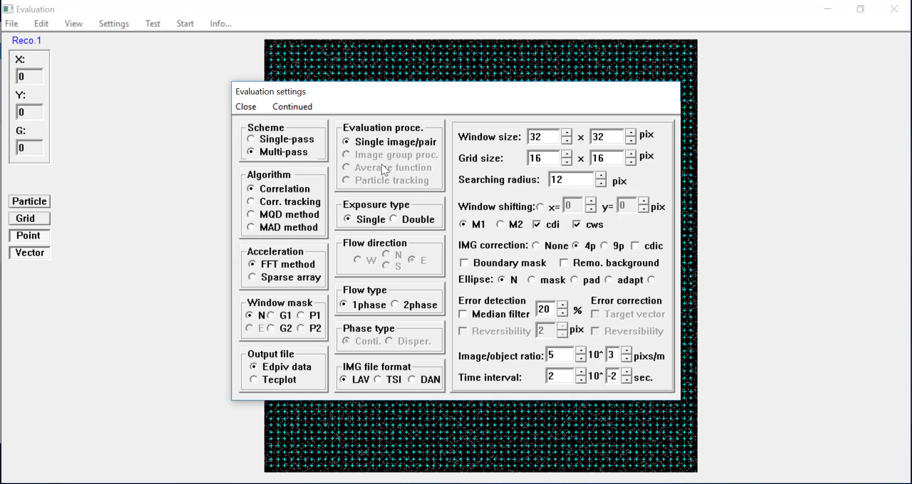
click(636, 246)
click(250, 108)
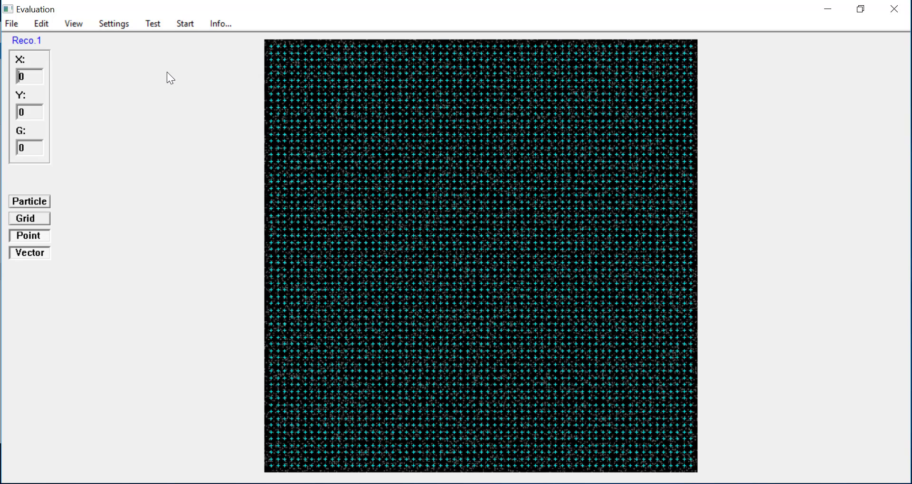
- Run the multi-pass evaluation with primary iteration number 5
click(181, 27)
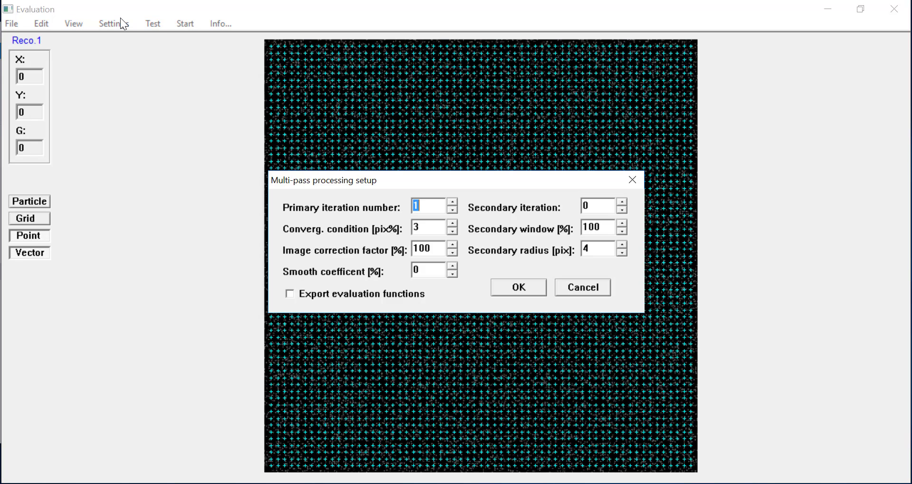
click(453, 202)
click(452, 203)
key(Up)
key(Up)
click(517, 291)
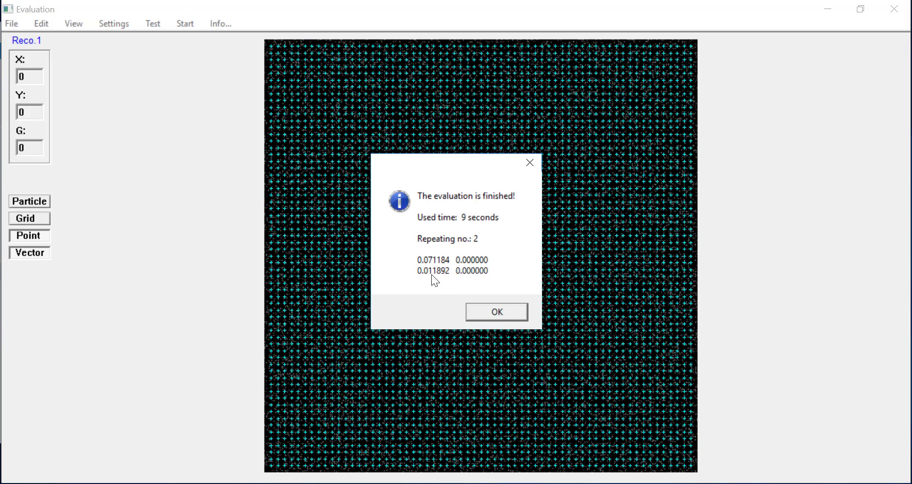
- Dismiss the finished message to show the refined vectors at 27.10 pix scale
click(495, 318)
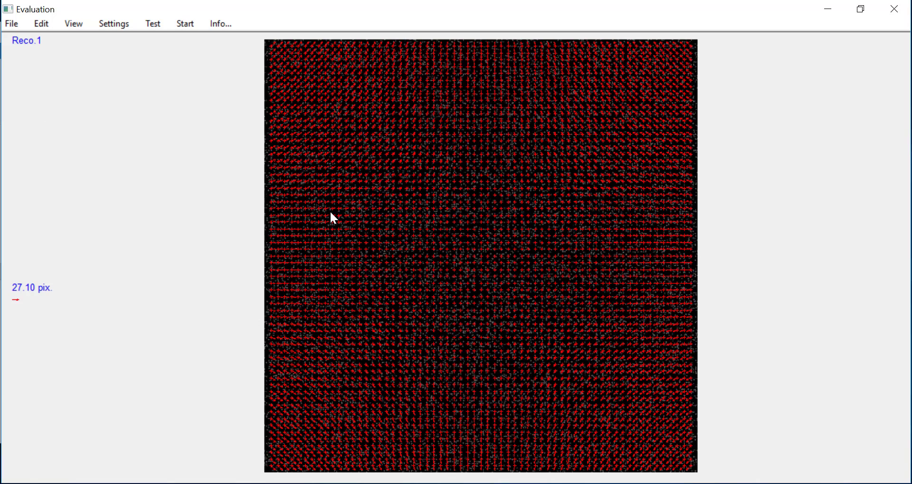